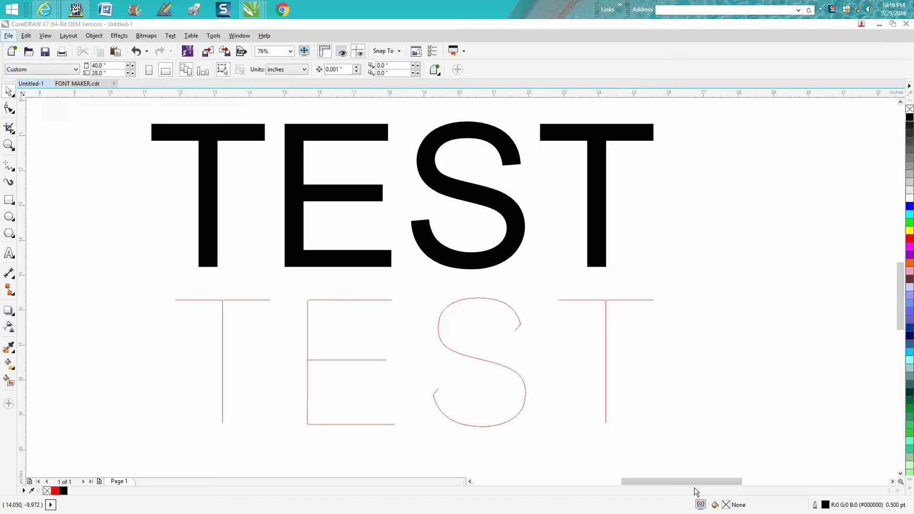
Select the black TEST text, leaving the red traced TEST unselected
click(388, 301)
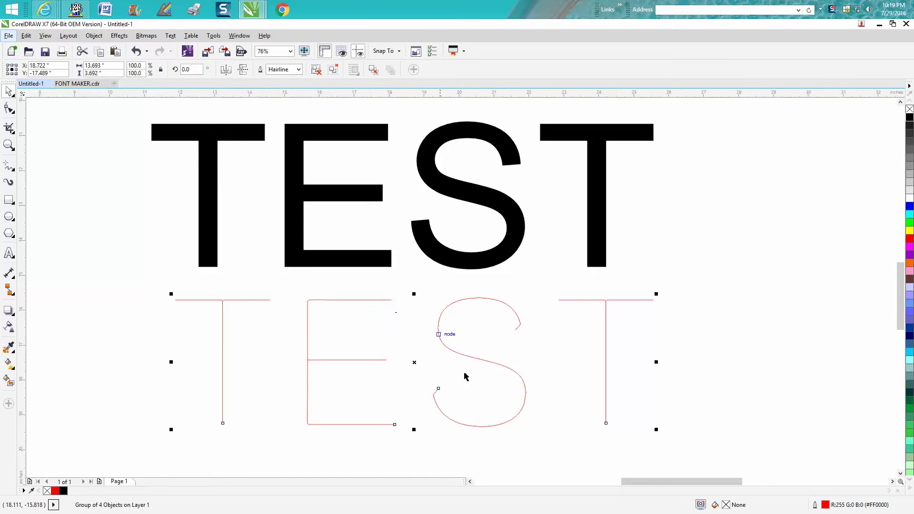
click(541, 441)
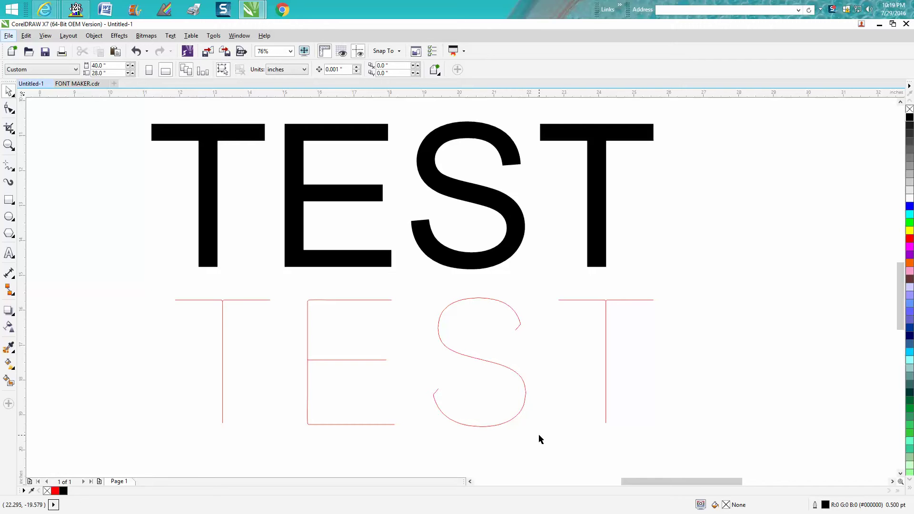
click(499, 258)
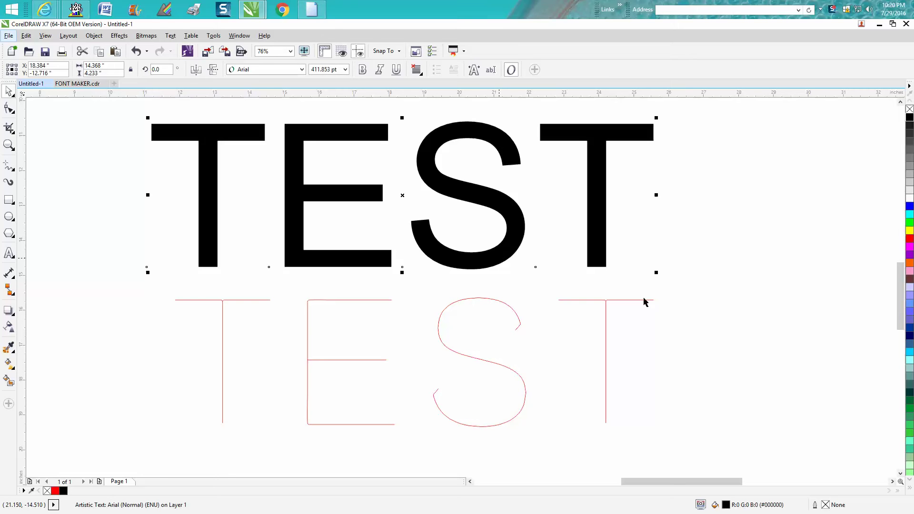
click(530, 235)
click(515, 222)
Convert the black TEST text into a 300 dpi black-and-white bitmap
click(146, 35)
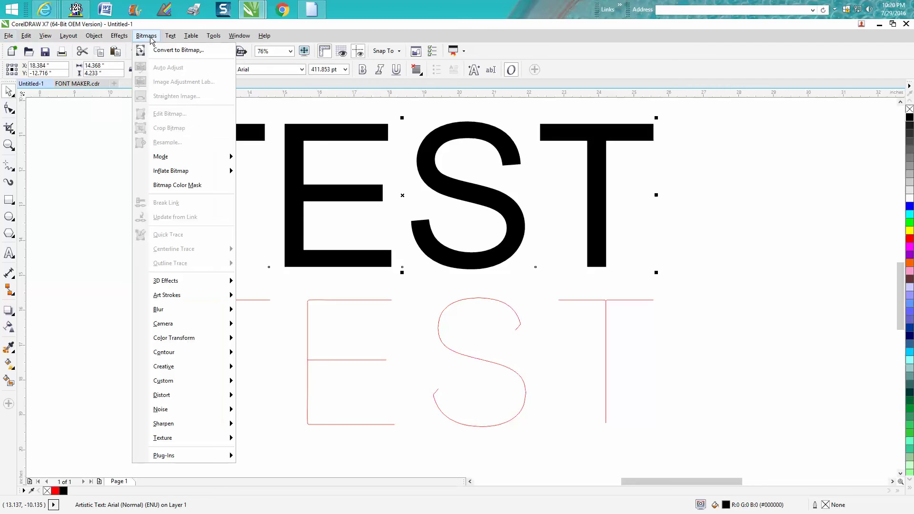
click(169, 53)
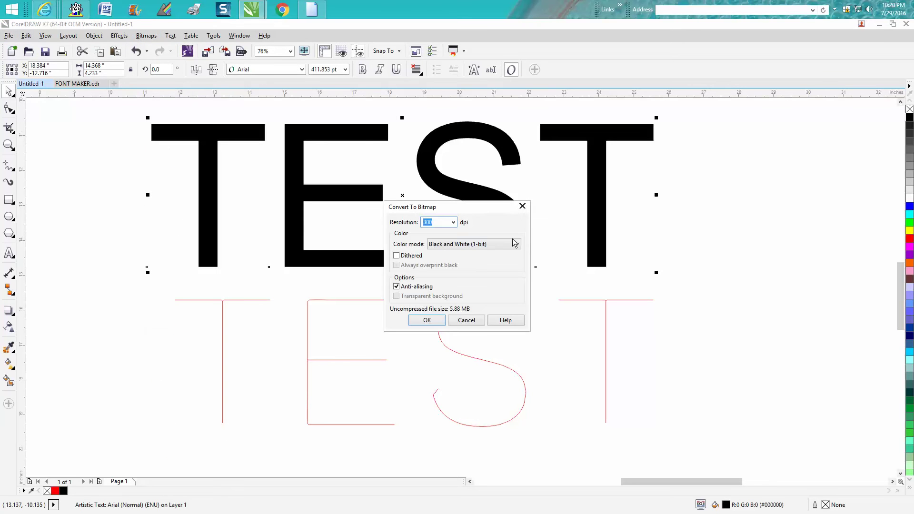
click(428, 321)
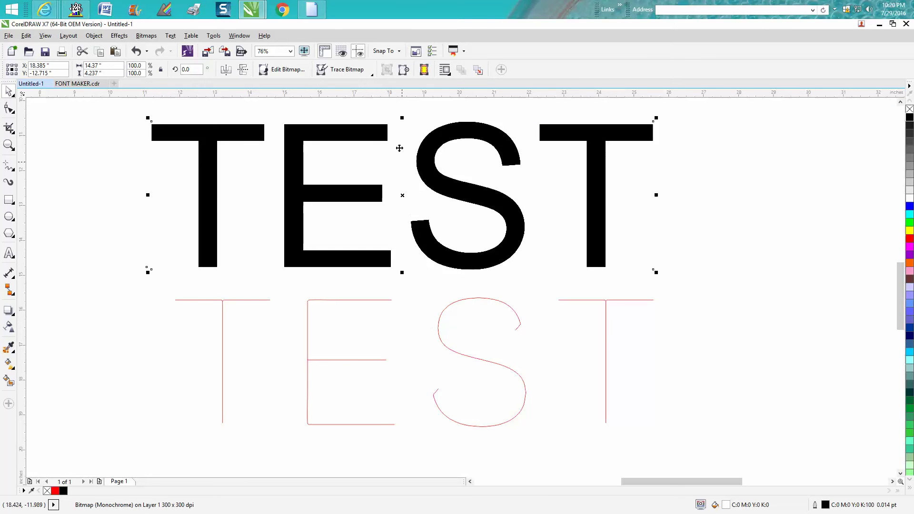
Trace the bitmap with Centerline Trace > Line Drawing and accept the resulting curves
click(372, 75)
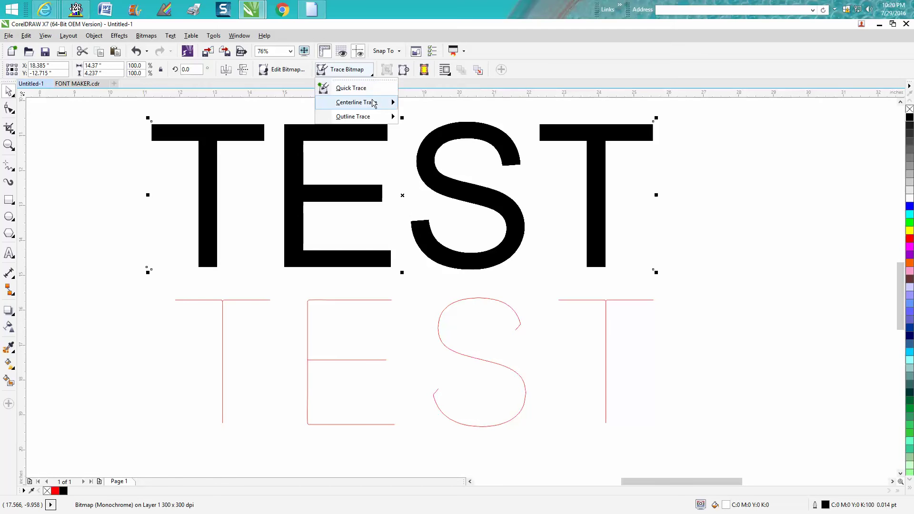
mouse_move(386, 102)
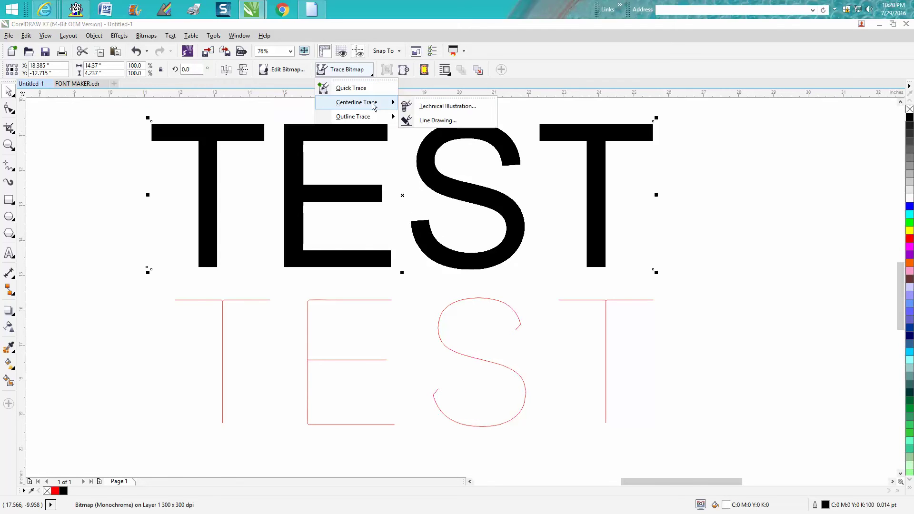
click(427, 120)
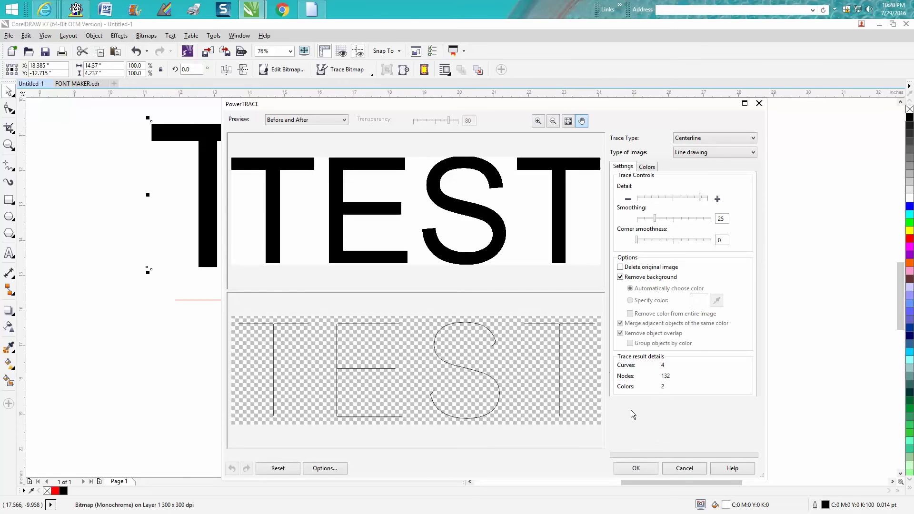
click(656, 468)
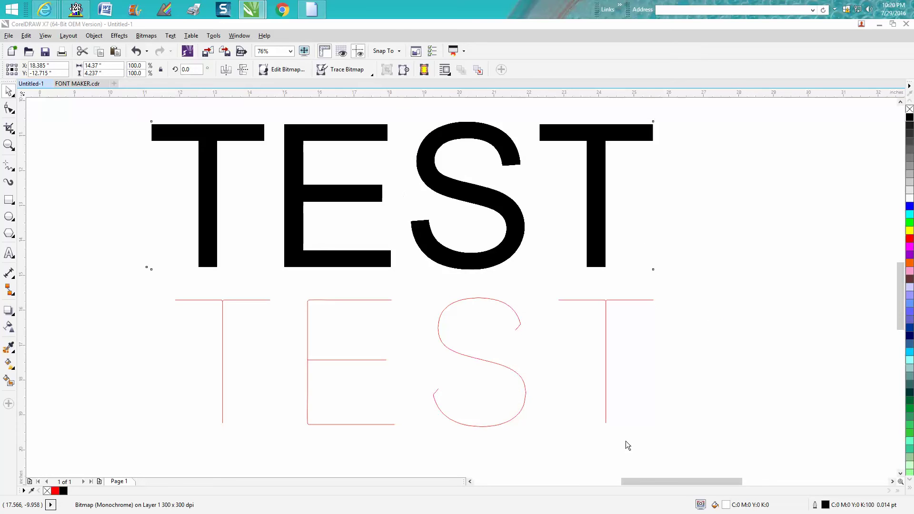
Move the traced TEST curve group above the black TEST bitmap
scroll(619, 421, down, 2)
click(518, 318)
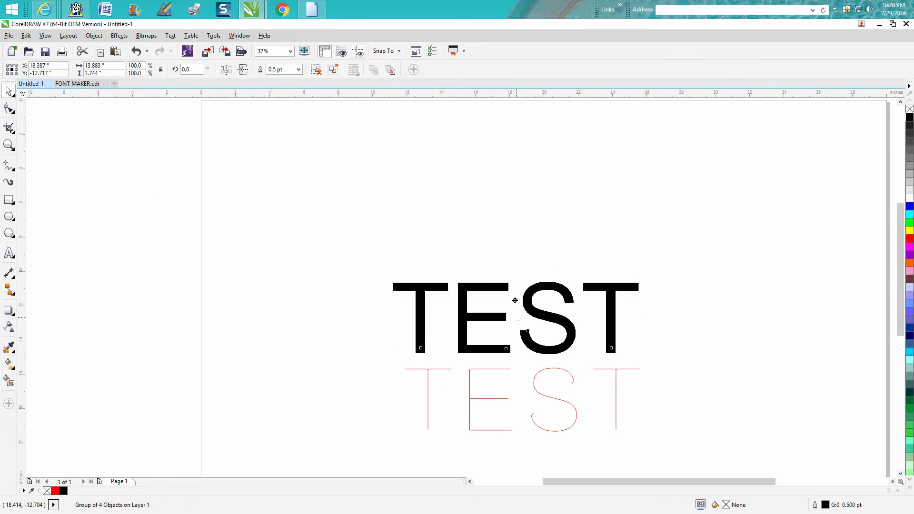
drag(515, 301, 511, 218)
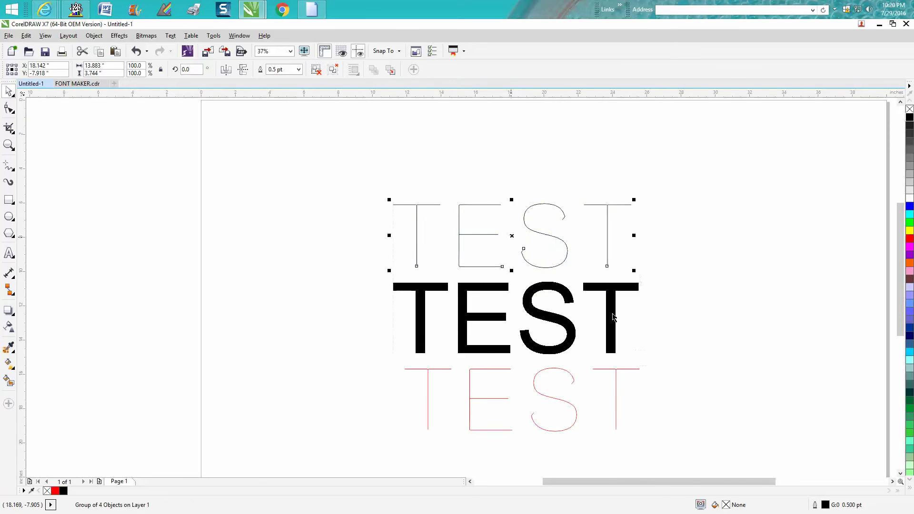
Give the traced TEST a red Hairline outline
double_click(827, 506)
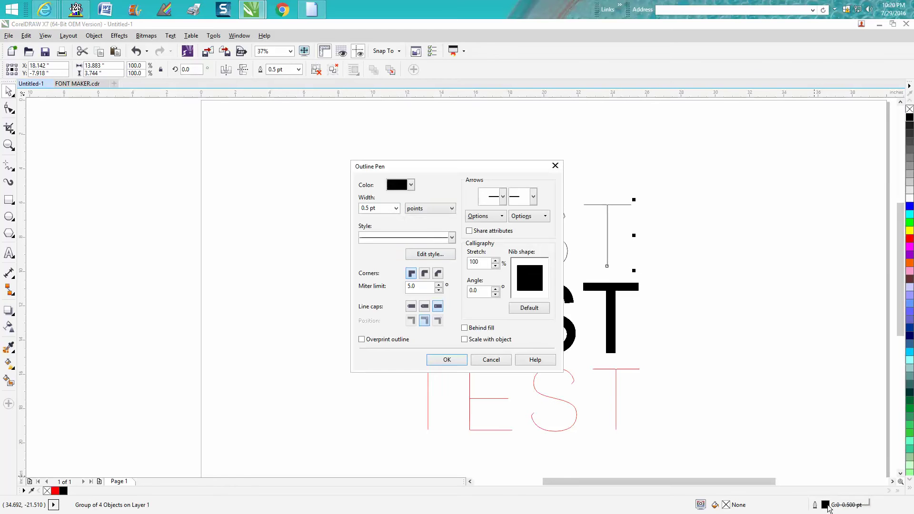
click(396, 208)
click(379, 217)
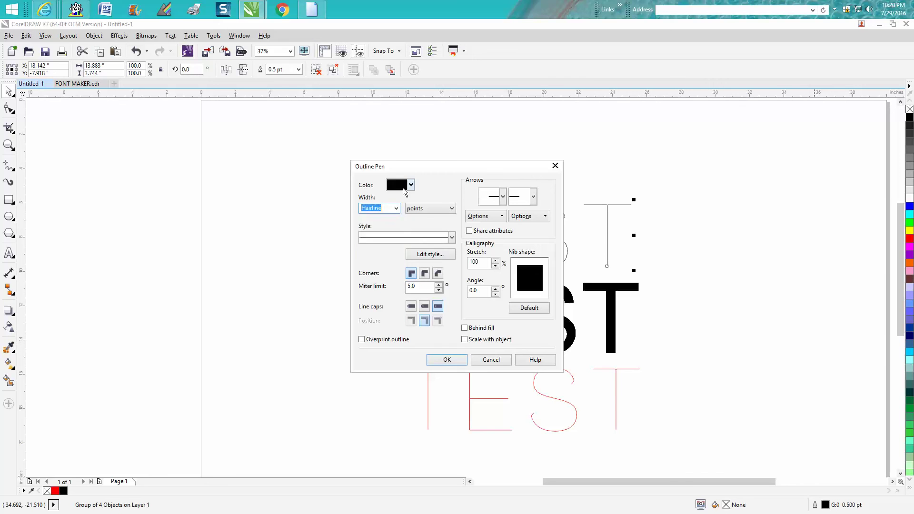
click(403, 191)
click(413, 215)
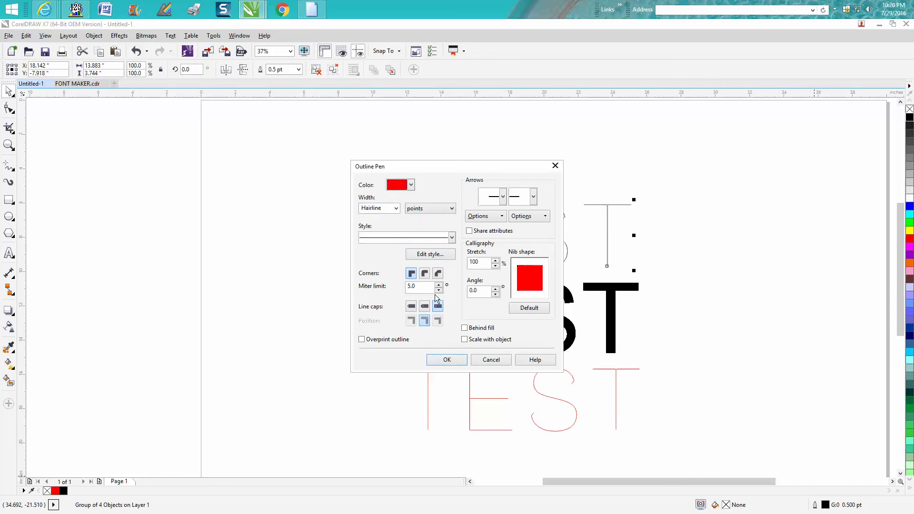
click(446, 358)
Zoom in on the top red TEST and ungroup it into separate letter curves
click(9, 145)
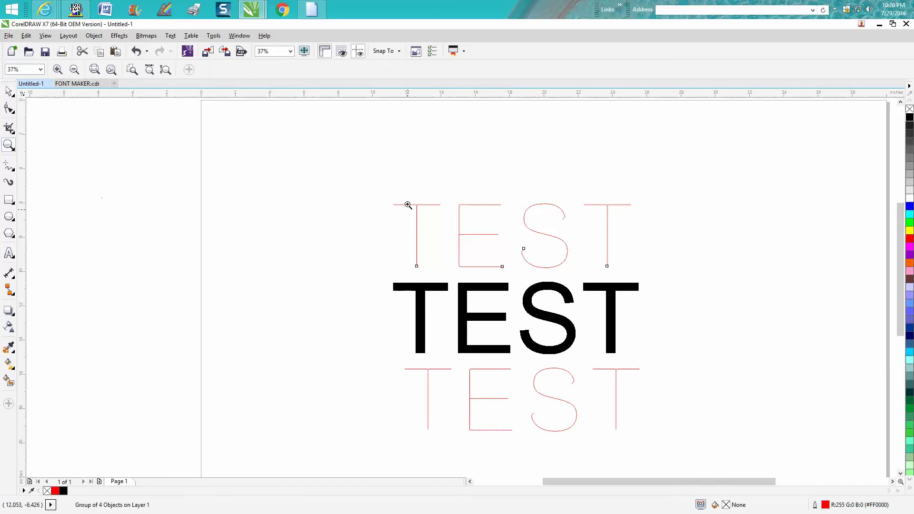
drag(390, 194, 648, 292)
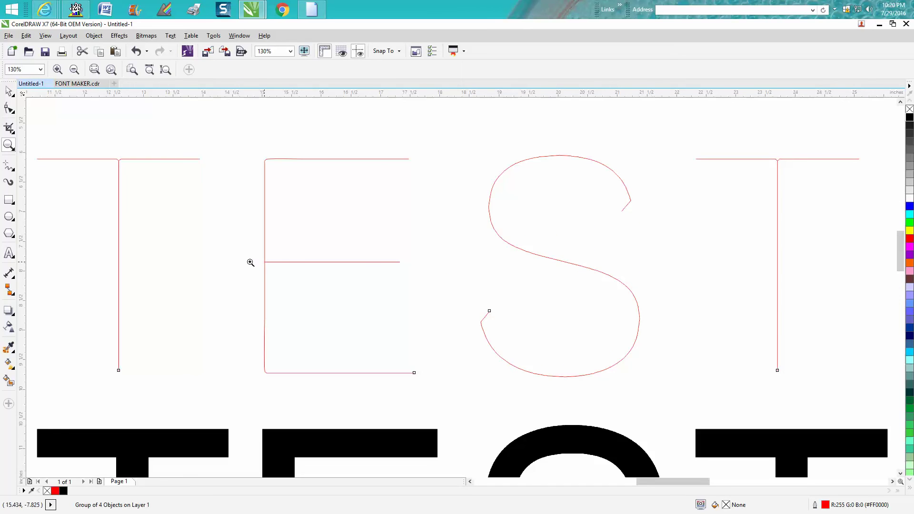
click(9, 91)
click(94, 36)
mouse_move(126, 214)
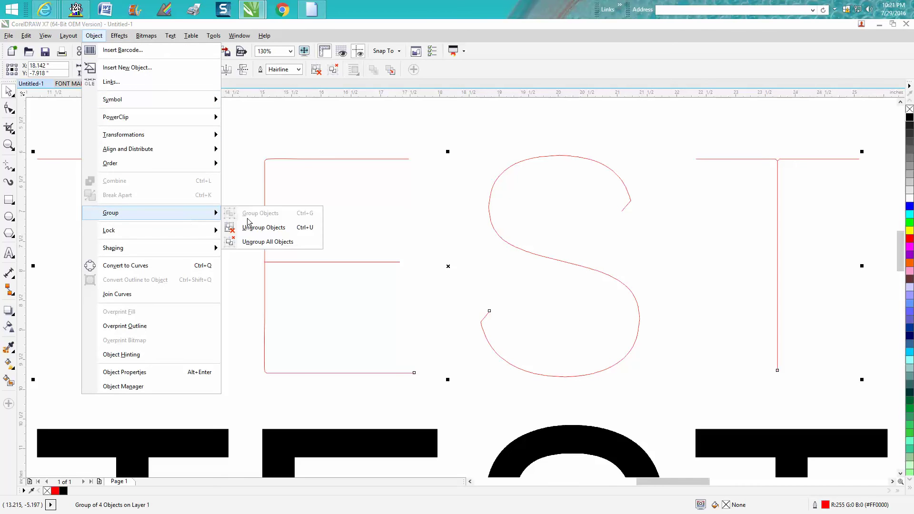
click(252, 229)
Delete the stray hook nodes at the top and bottom ends of the S
click(9, 108)
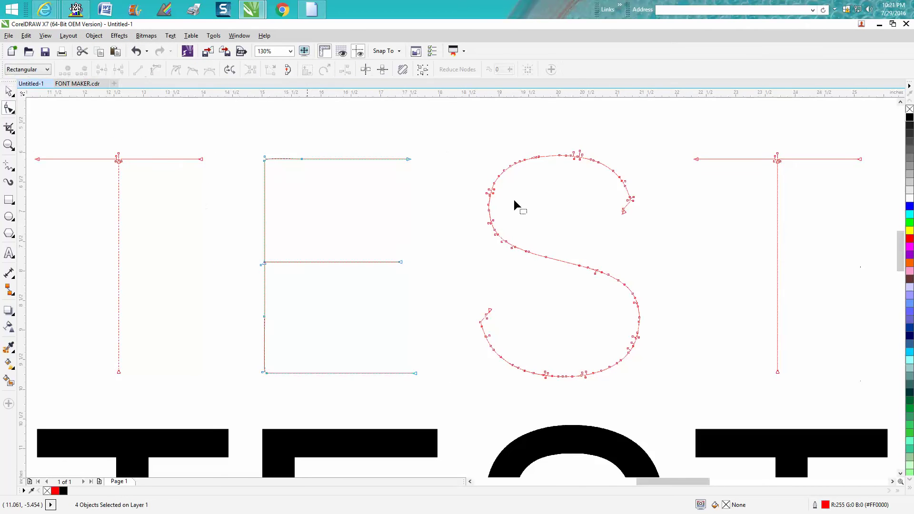
drag(628, 218, 632, 222)
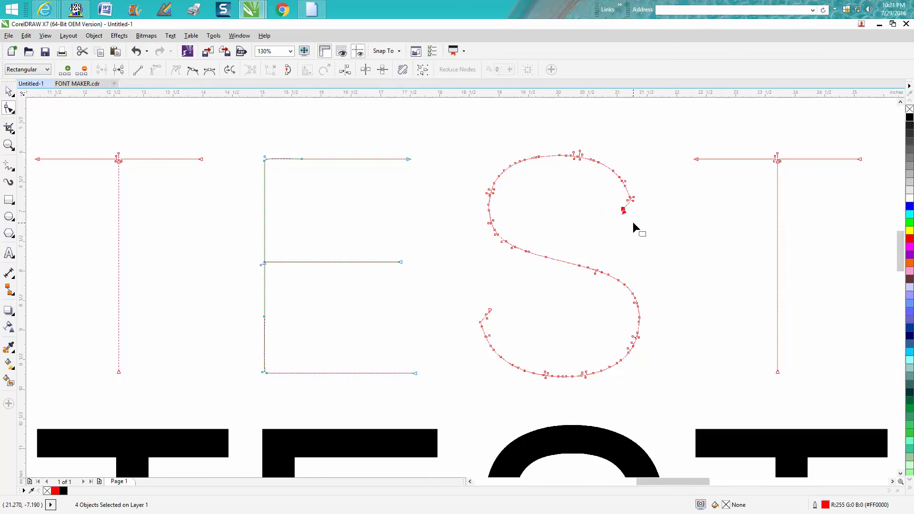
key(Delete)
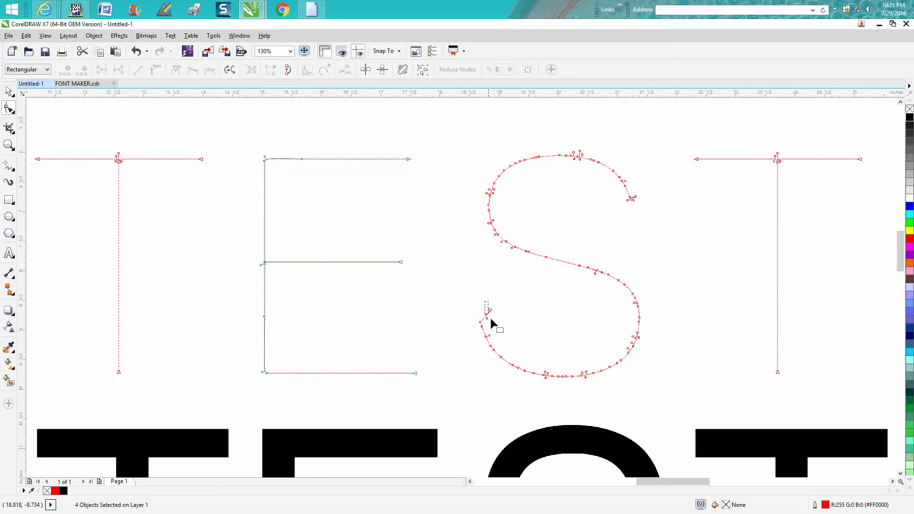
drag(496, 323, 497, 324)
key(Delete)
click(9, 145)
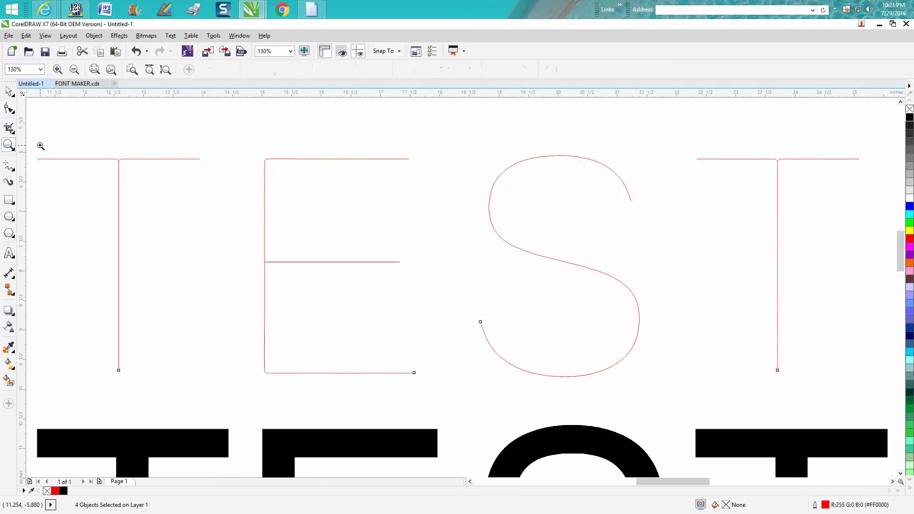
Zoom in on the top of the final T's crossbar
drag(40, 146, 149, 179)
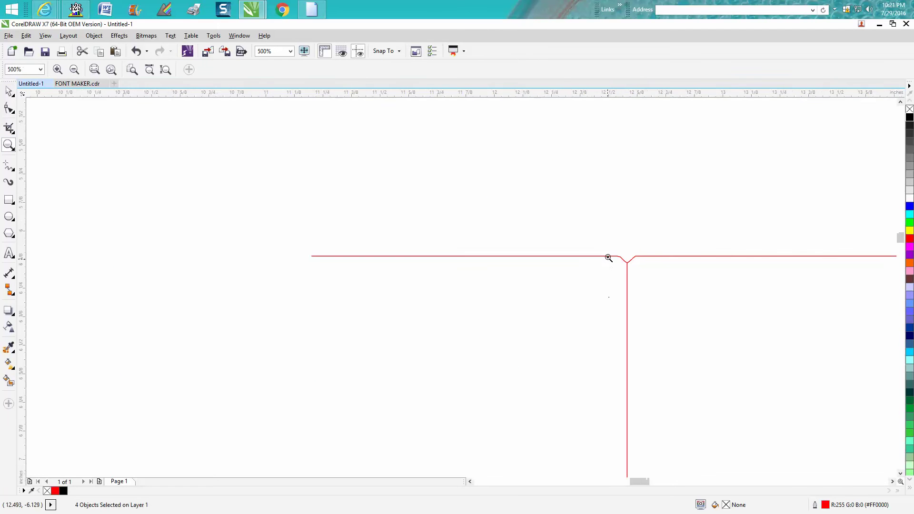
drag(592, 241, 644, 282)
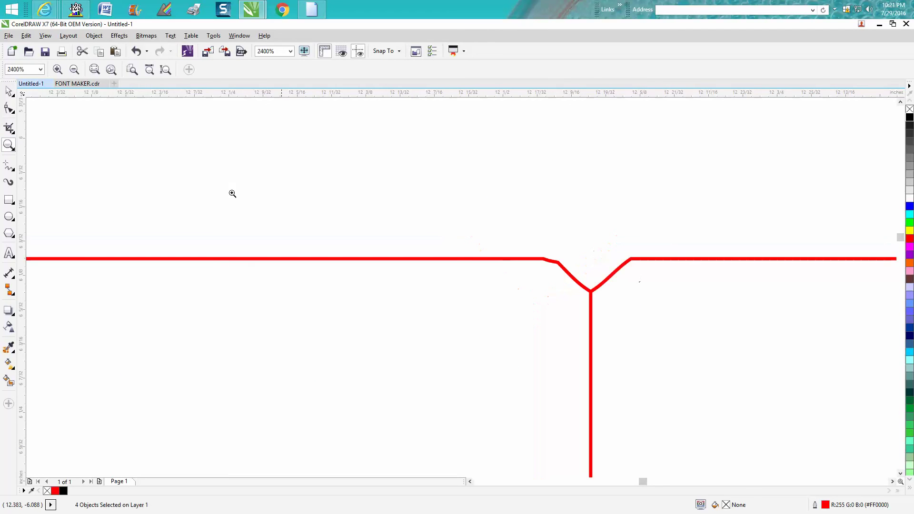
right_click(174, 188)
right_click(88, 160)
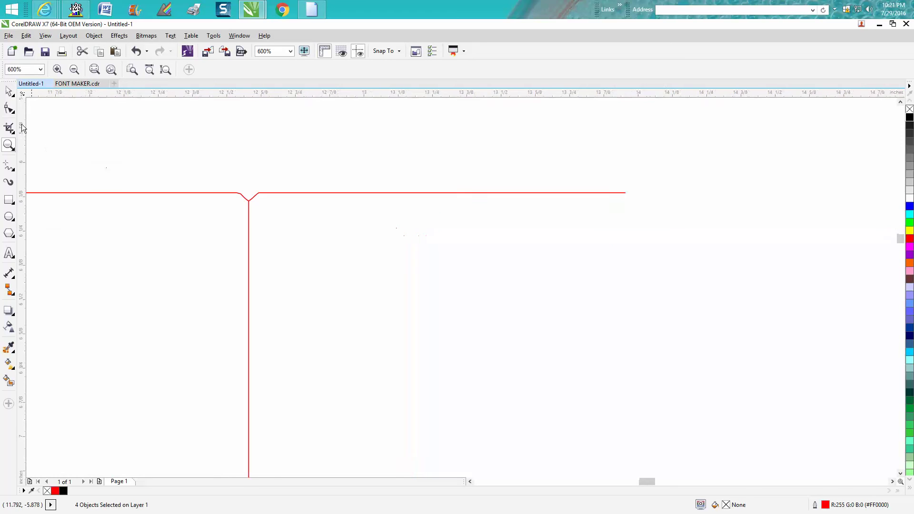
right_click(54, 125)
right_click(67, 122)
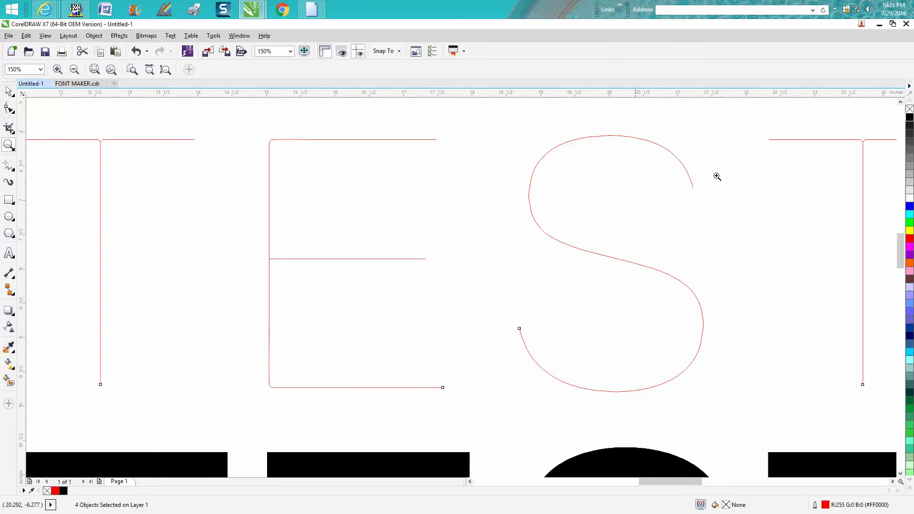
right_click(733, 172)
drag(742, 148, 873, 191)
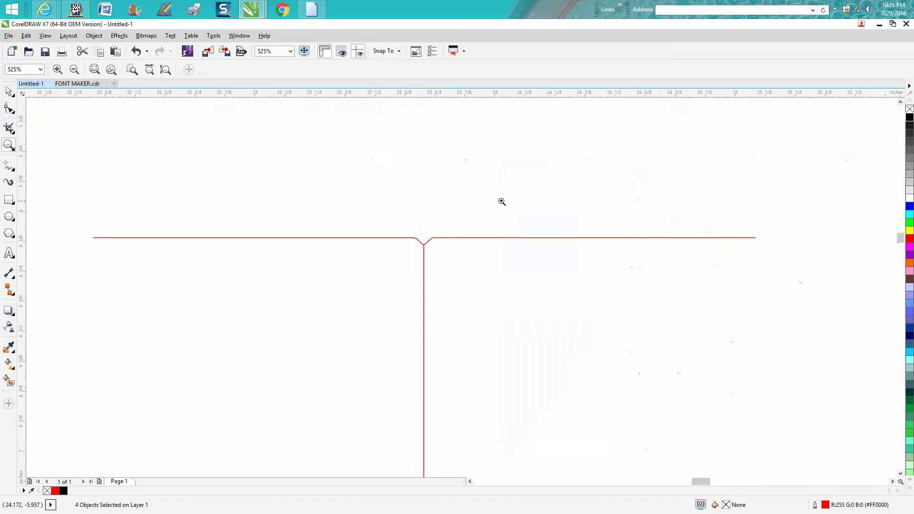
Select the final T's crossbar nodes with the Shape tool
click(10, 93)
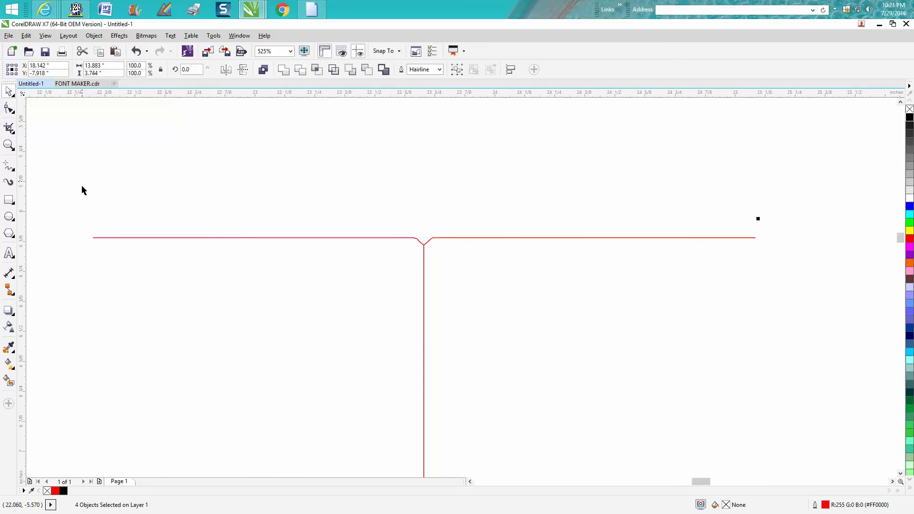
click(9, 108)
drag(80, 204, 779, 292)
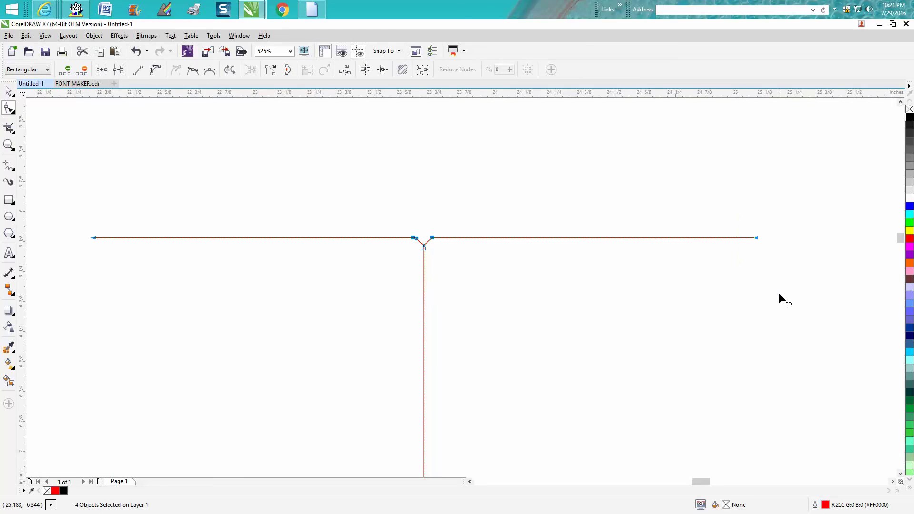
click(139, 71)
click(340, 151)
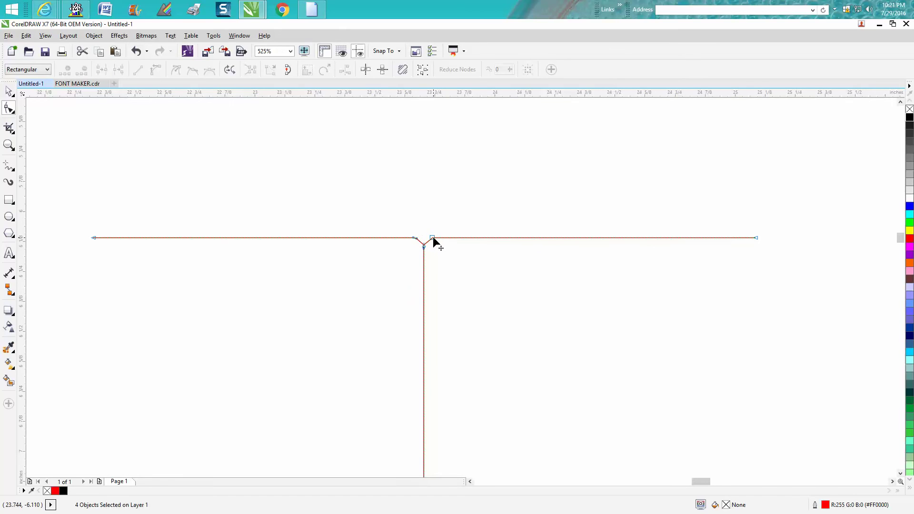
Delete the two notch nodes on either side of the T's stem
click(432, 238)
key(Delete)
click(414, 238)
key(Delete)
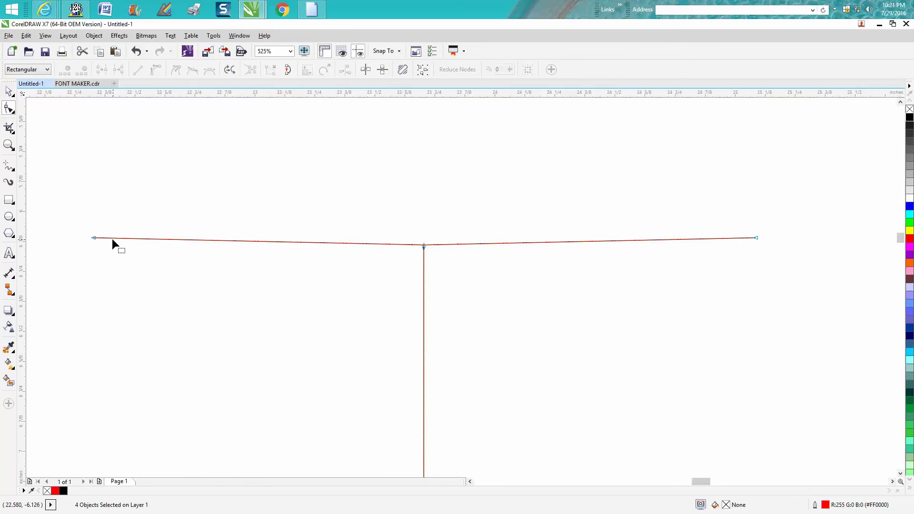
Level the crossbar by moving its left end node down and middle node up
click(94, 238)
drag(95, 238, 99, 248)
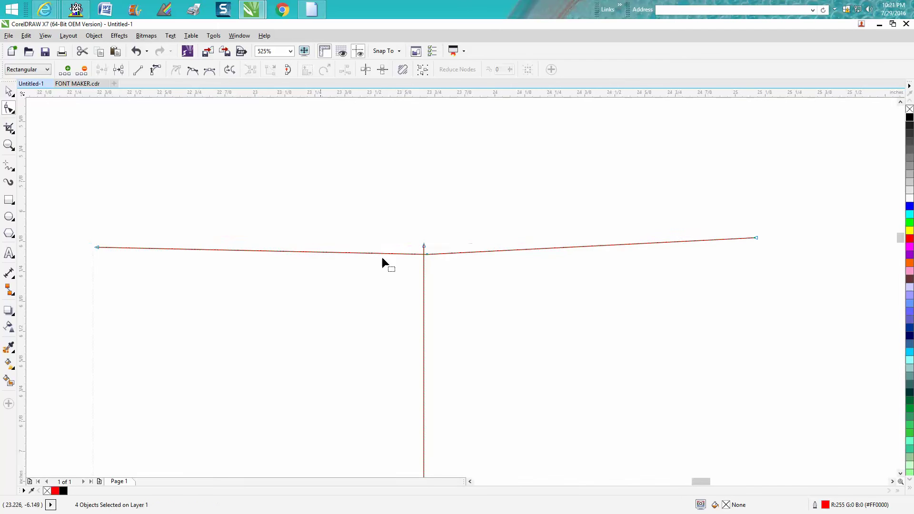
drag(426, 254, 423, 248)
scroll(501, 272, down, 4)
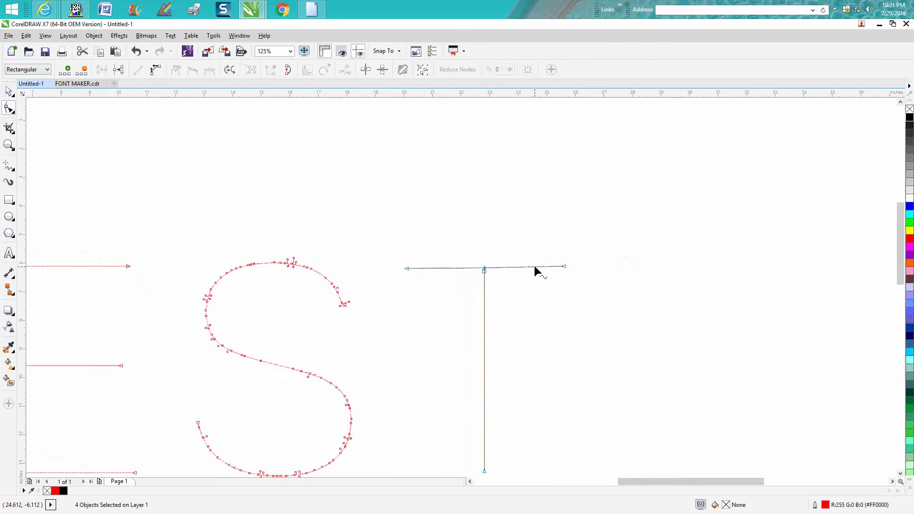
scroll(535, 267, down, 1)
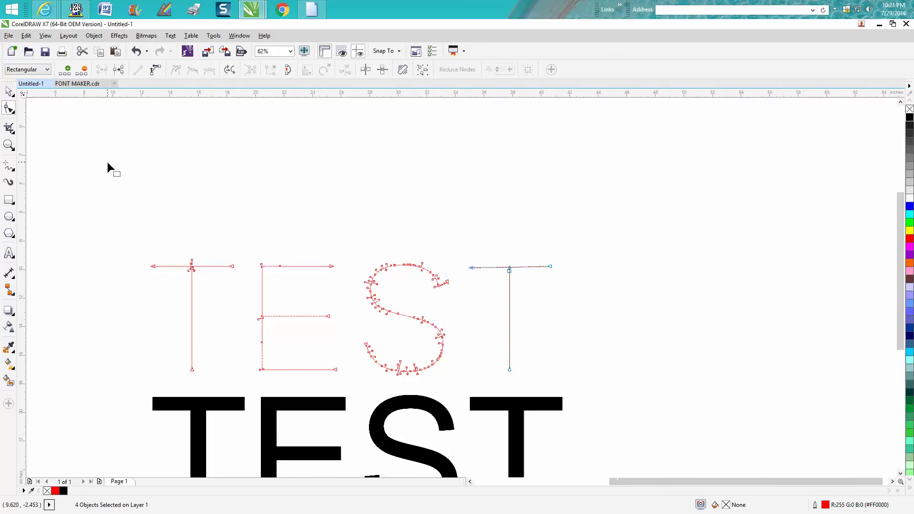
scroll(108, 164, down, 1)
key(z)
drag(74, 172, 364, 282)
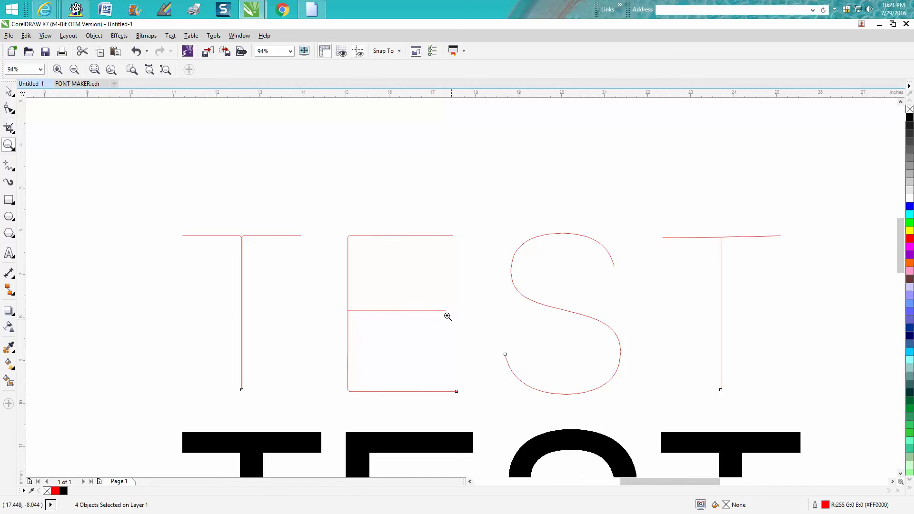
right_click(347, 305)
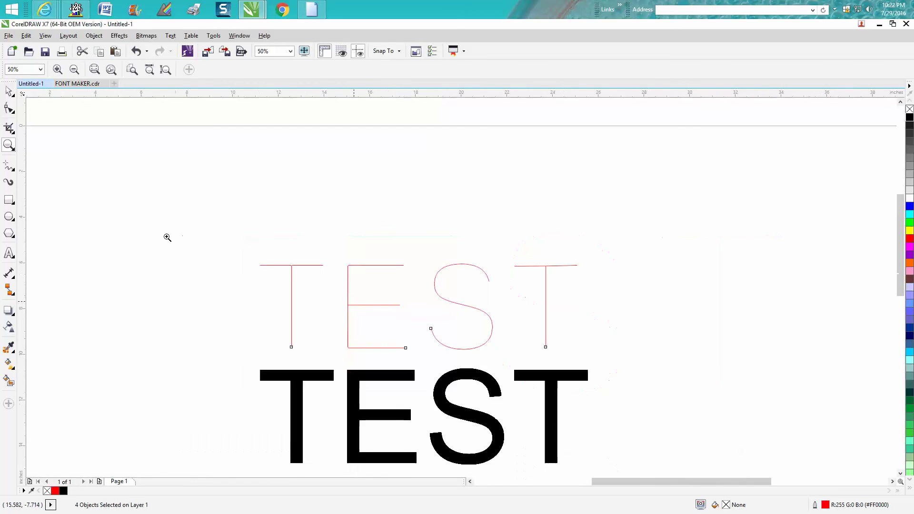
click(9, 90)
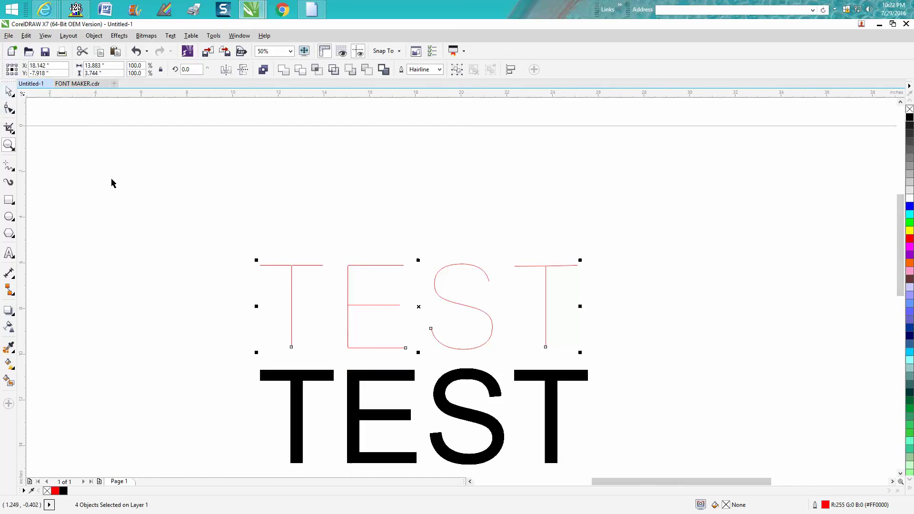
click(461, 376)
drag(902, 265, 902, 274)
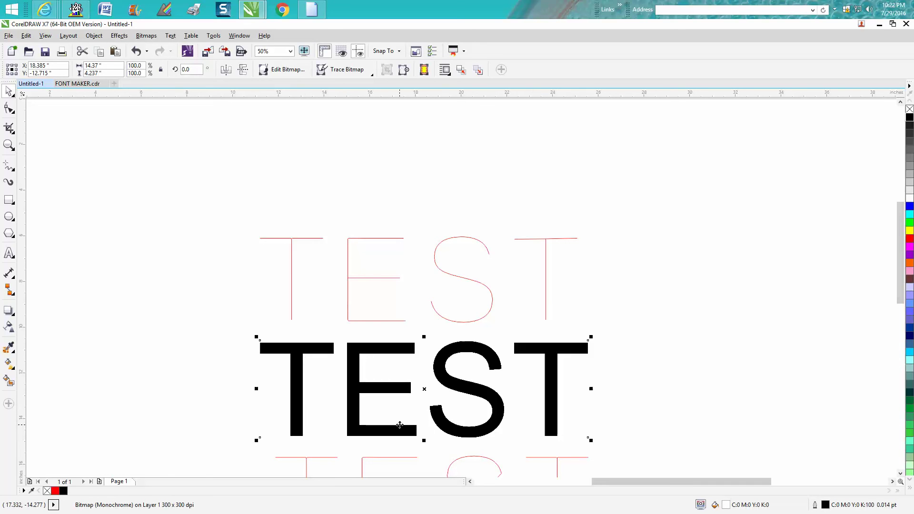
click(317, 241)
click(320, 238)
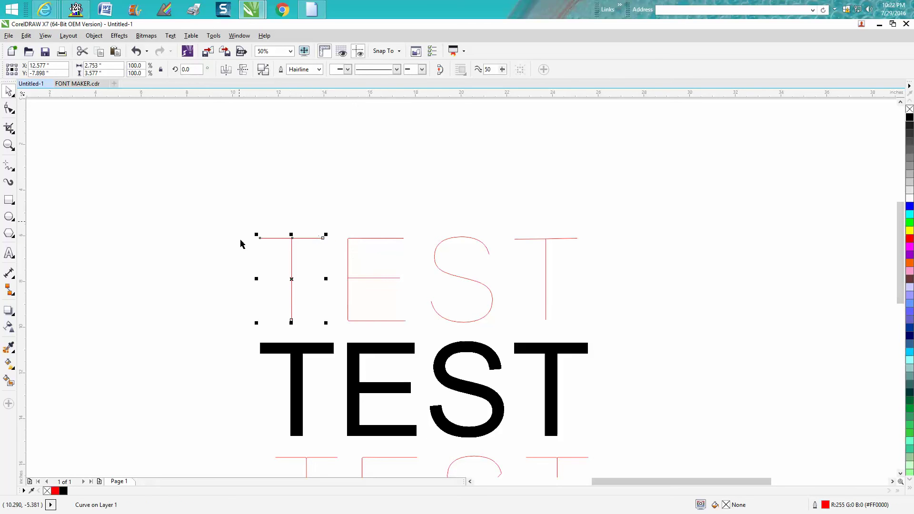
drag(241, 243, 599, 353)
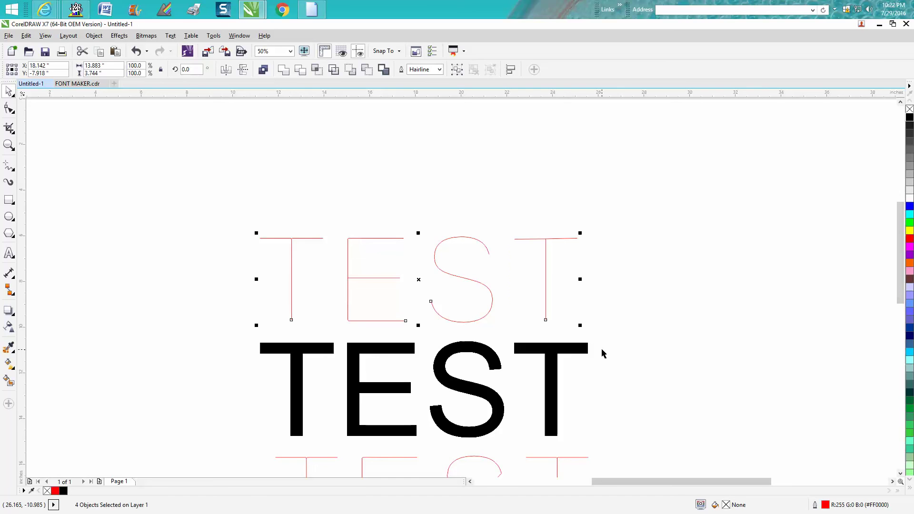
click(627, 310)
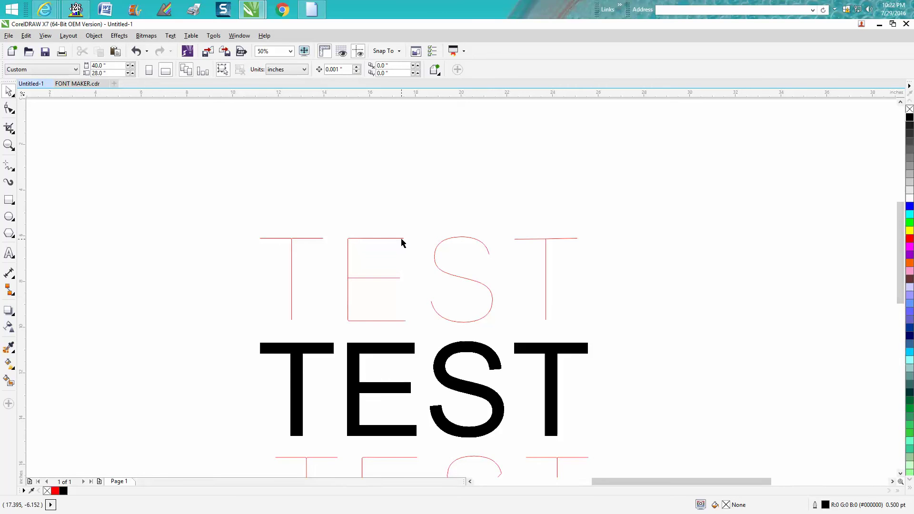
click(10, 153)
drag(247, 228, 632, 369)
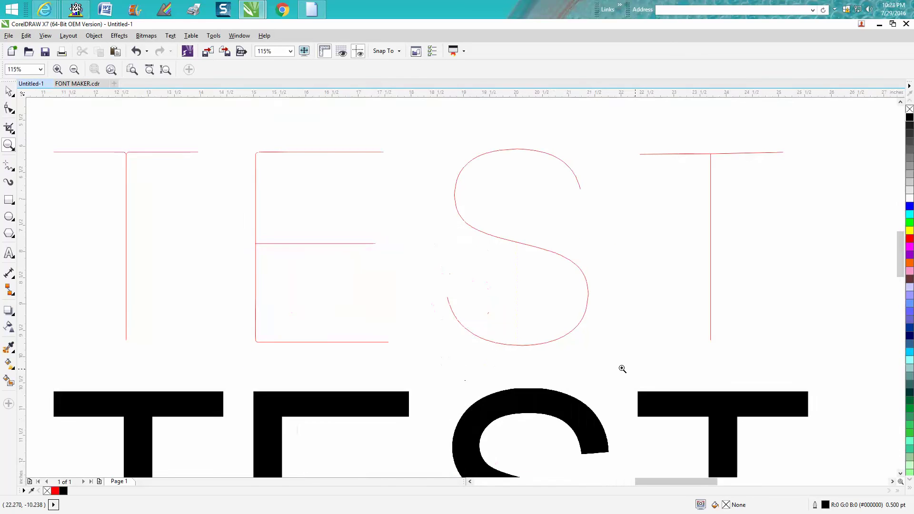
click(14, 96)
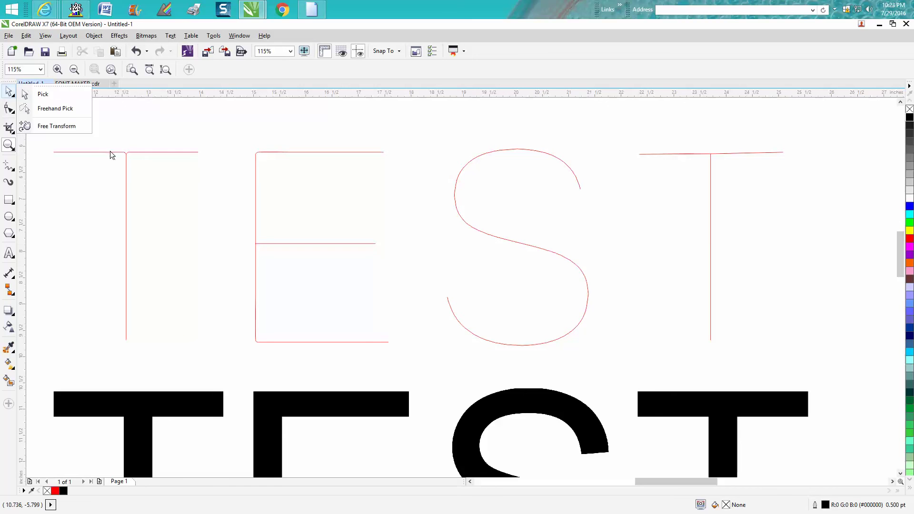
click(196, 218)
right_click(197, 216)
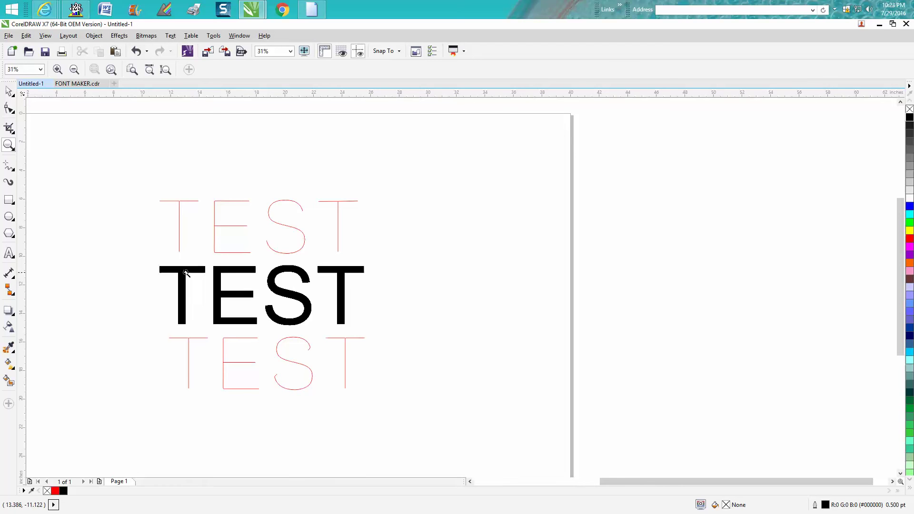
drag(155, 263, 406, 348)
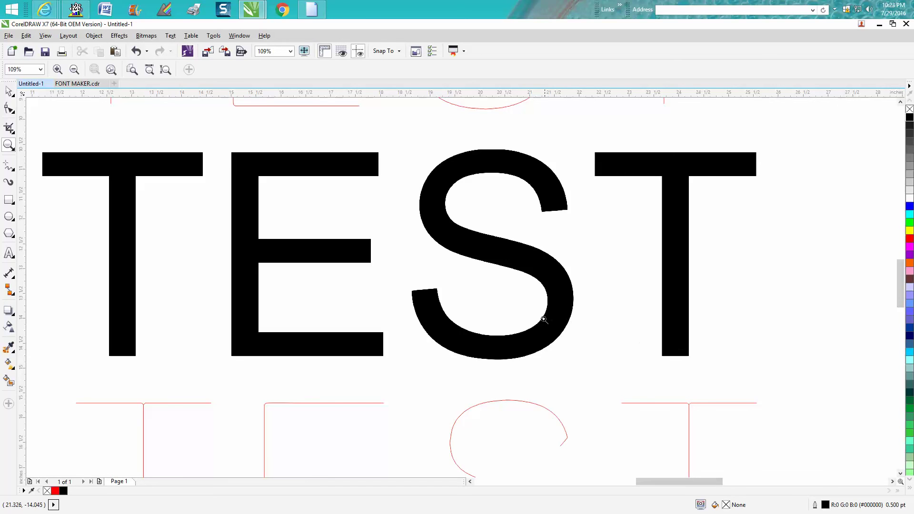
scroll(541, 312, down, 2)
scroll(538, 303, down, 2)
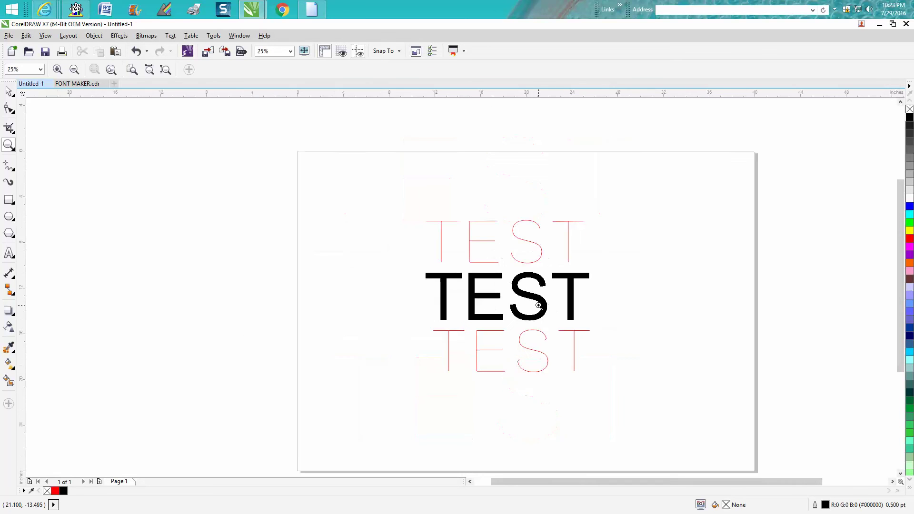